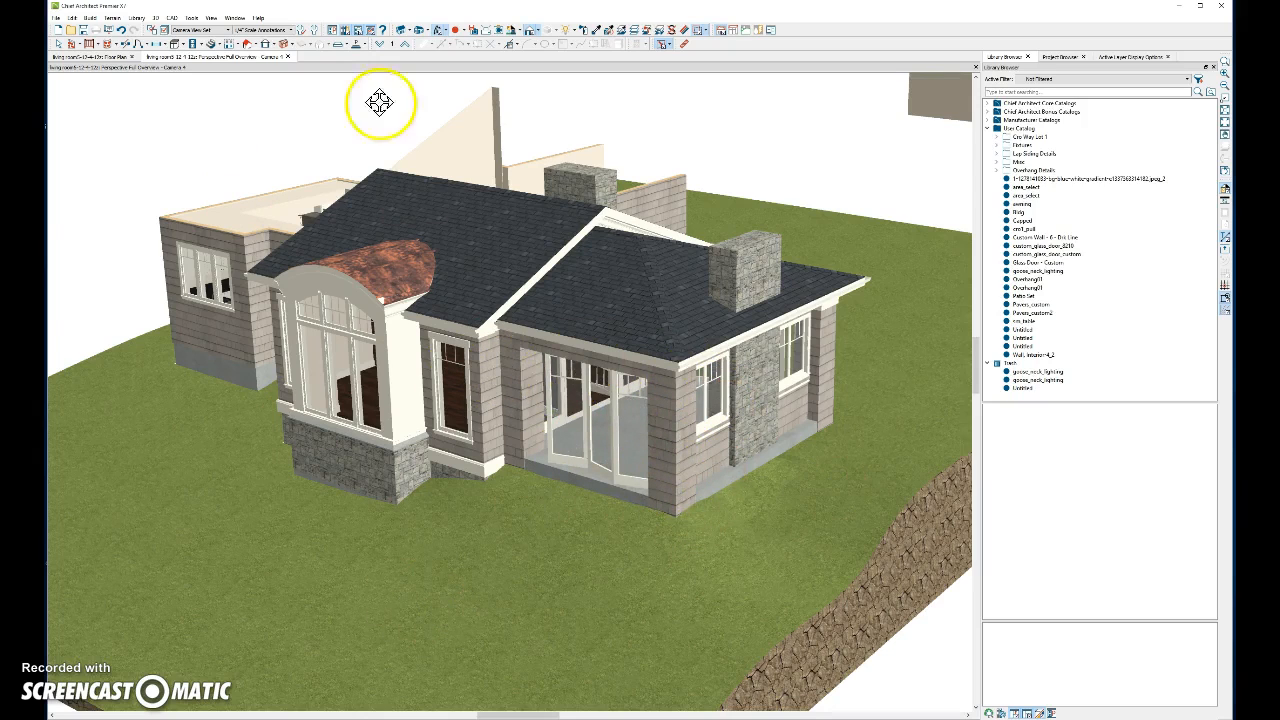
Turn on shadows in the perspective camera view and capture the colour house rendering with the Snipping Tool
click(520, 30)
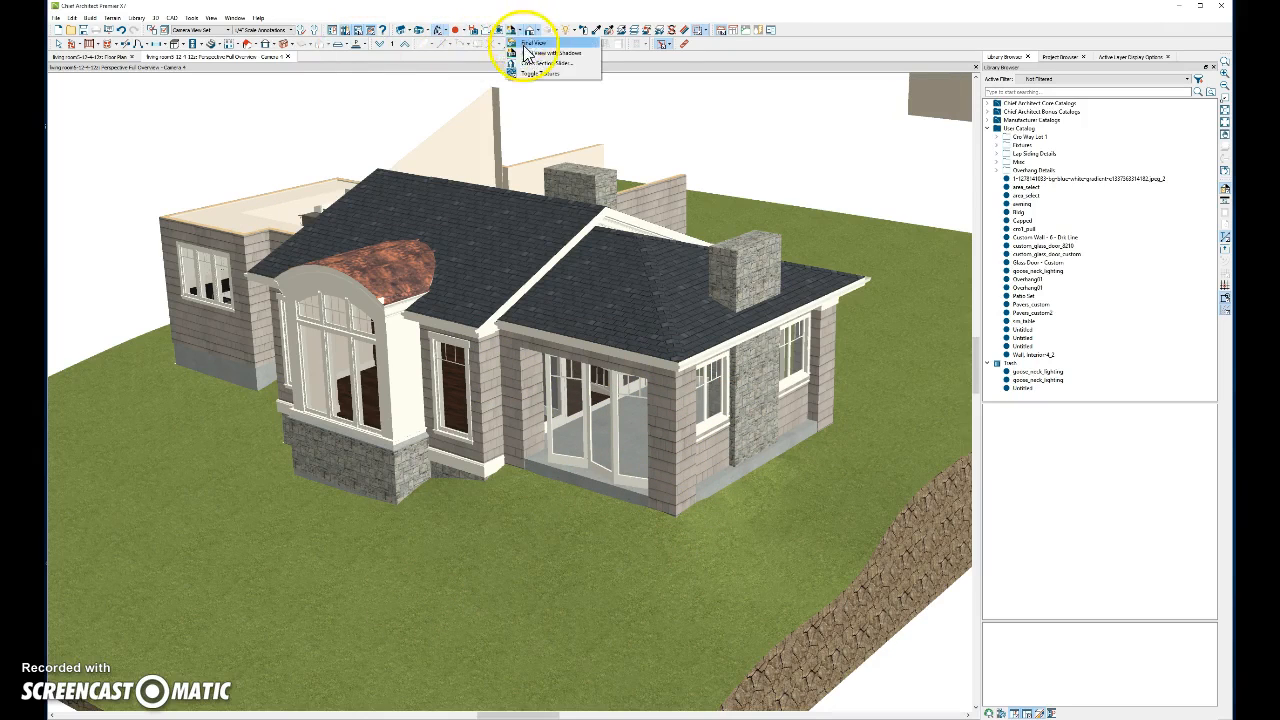
click(528, 51)
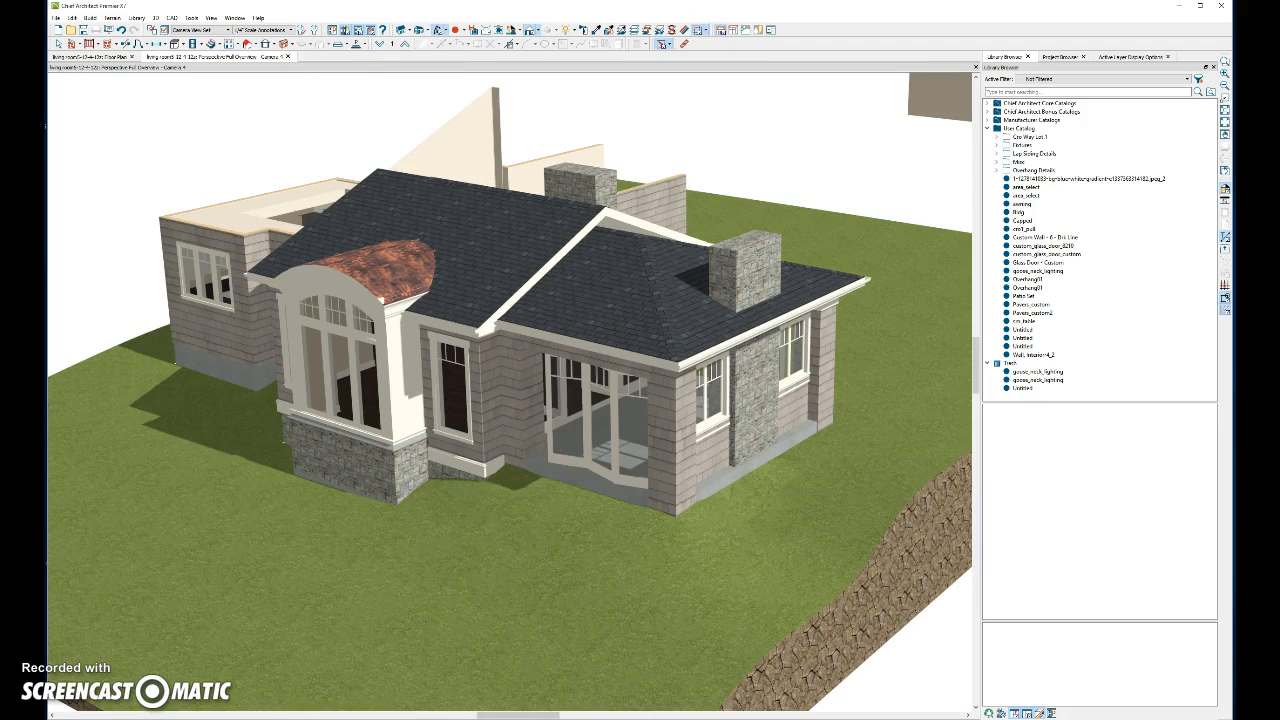
click(195, 507)
drag(97, 94, 931, 634)
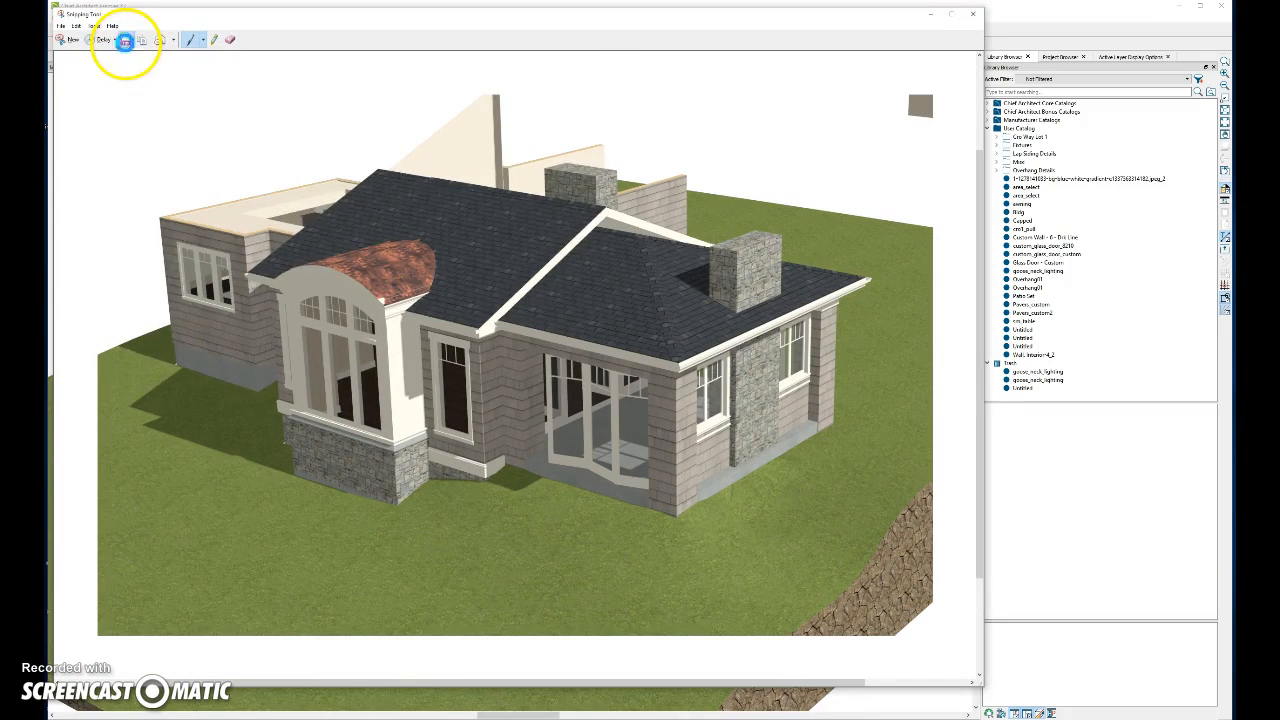
Save the colour snip to the Desktop as a PNG named temp333 and close the snip window
click(125, 39)
text(temp)
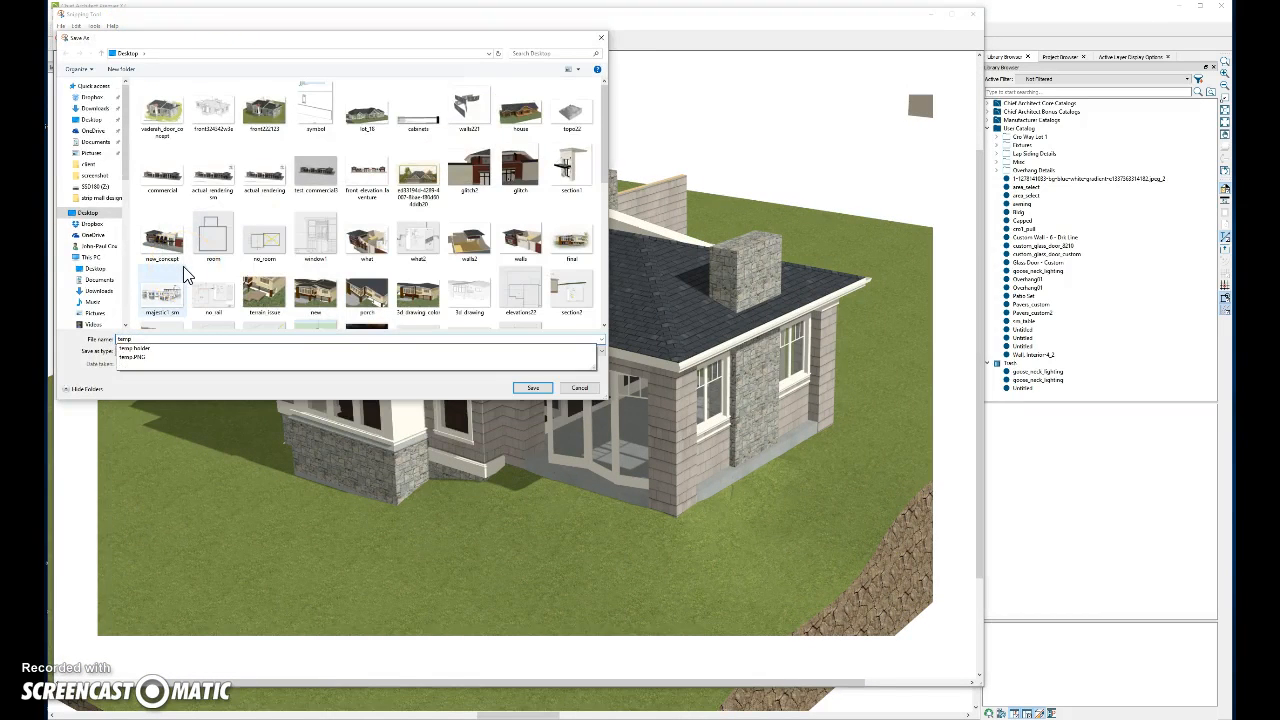
key(Return)
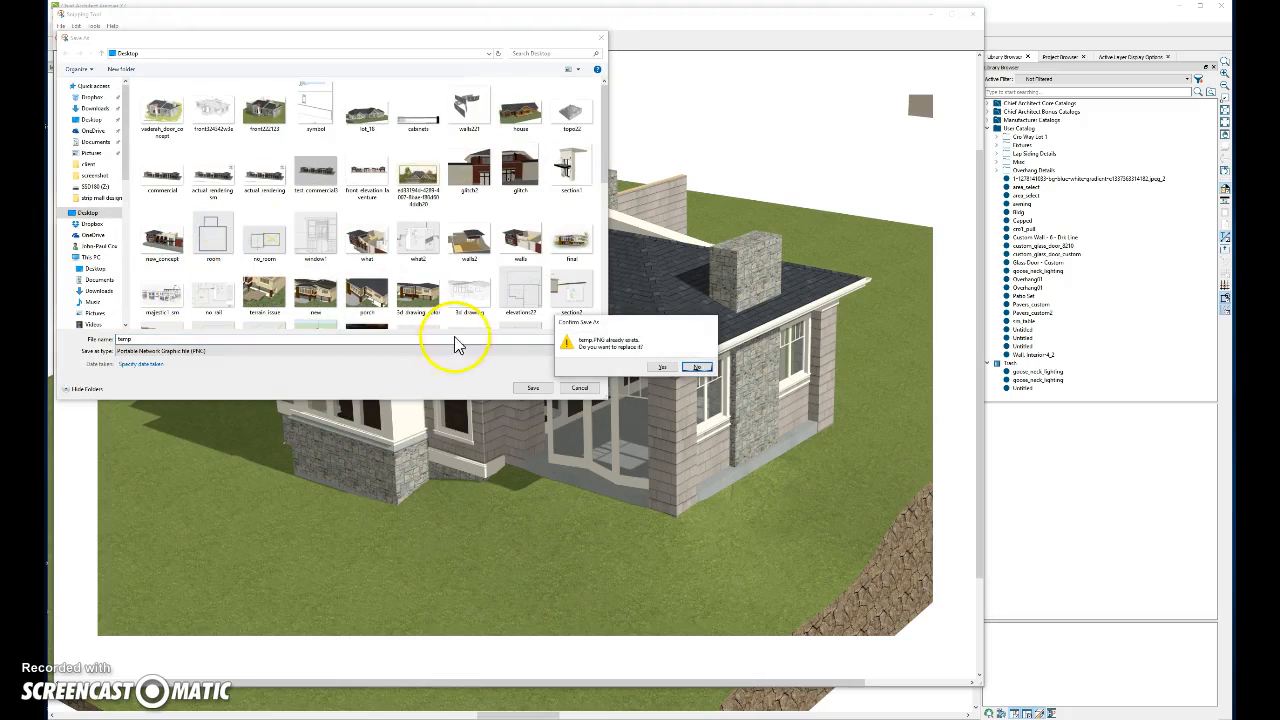
click(695, 366)
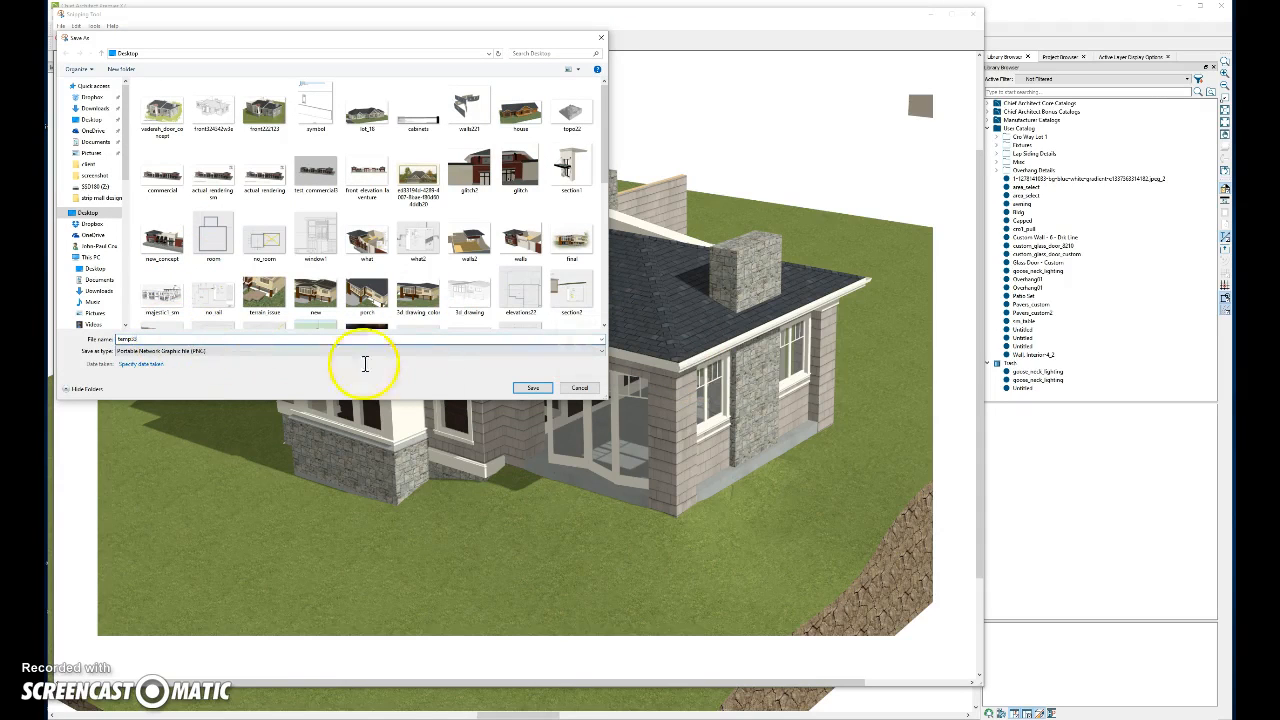
click(533, 388)
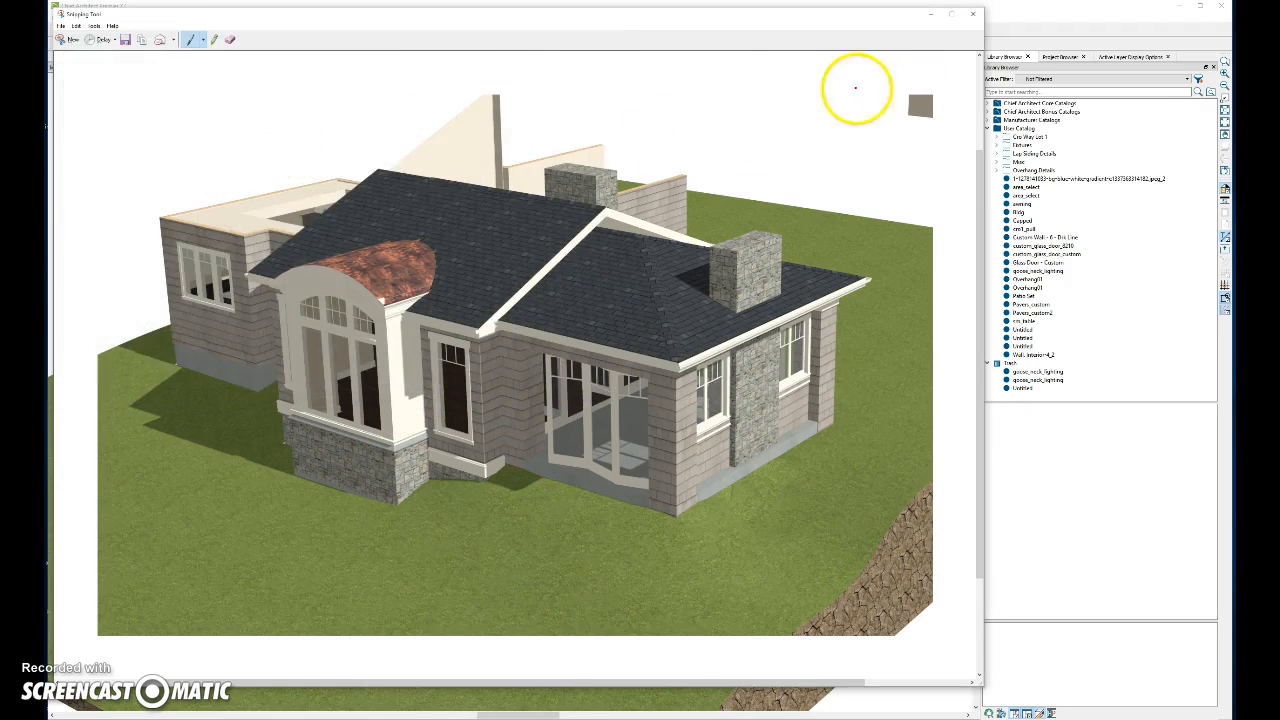
click(972, 13)
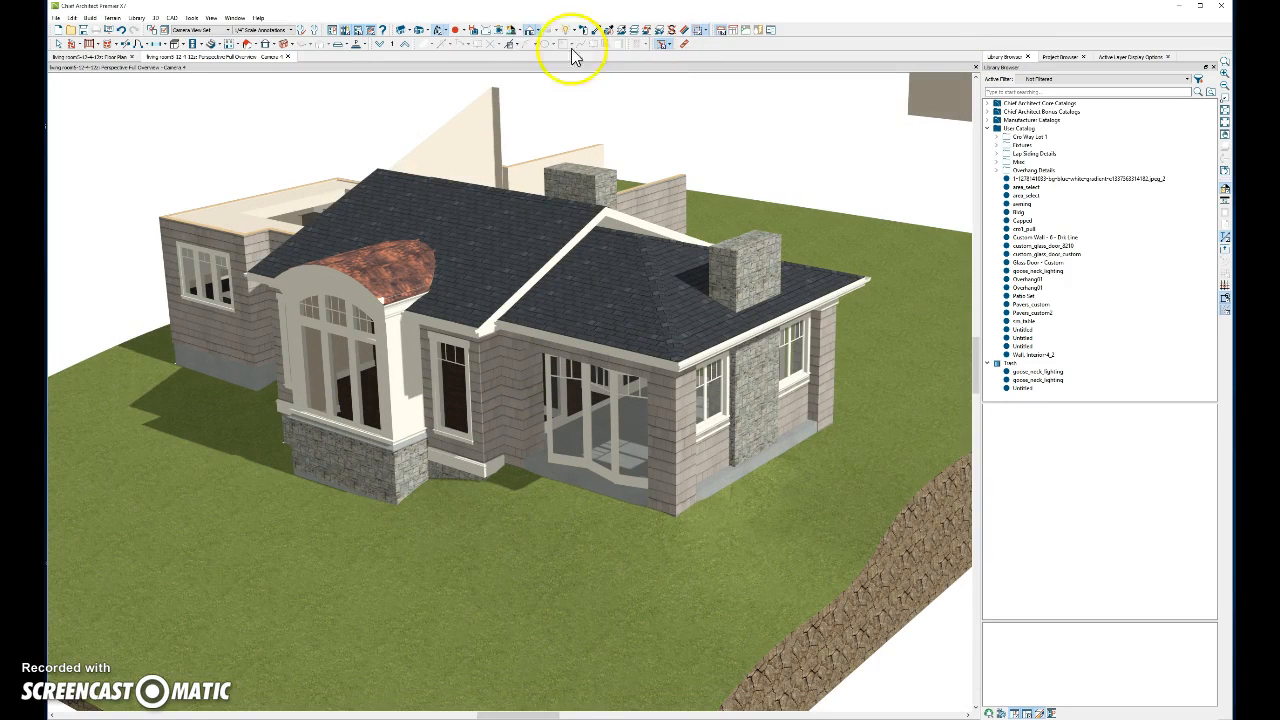
Set the camera view's rendering technique to Line Drawing and accept its current technique options
click(538, 33)
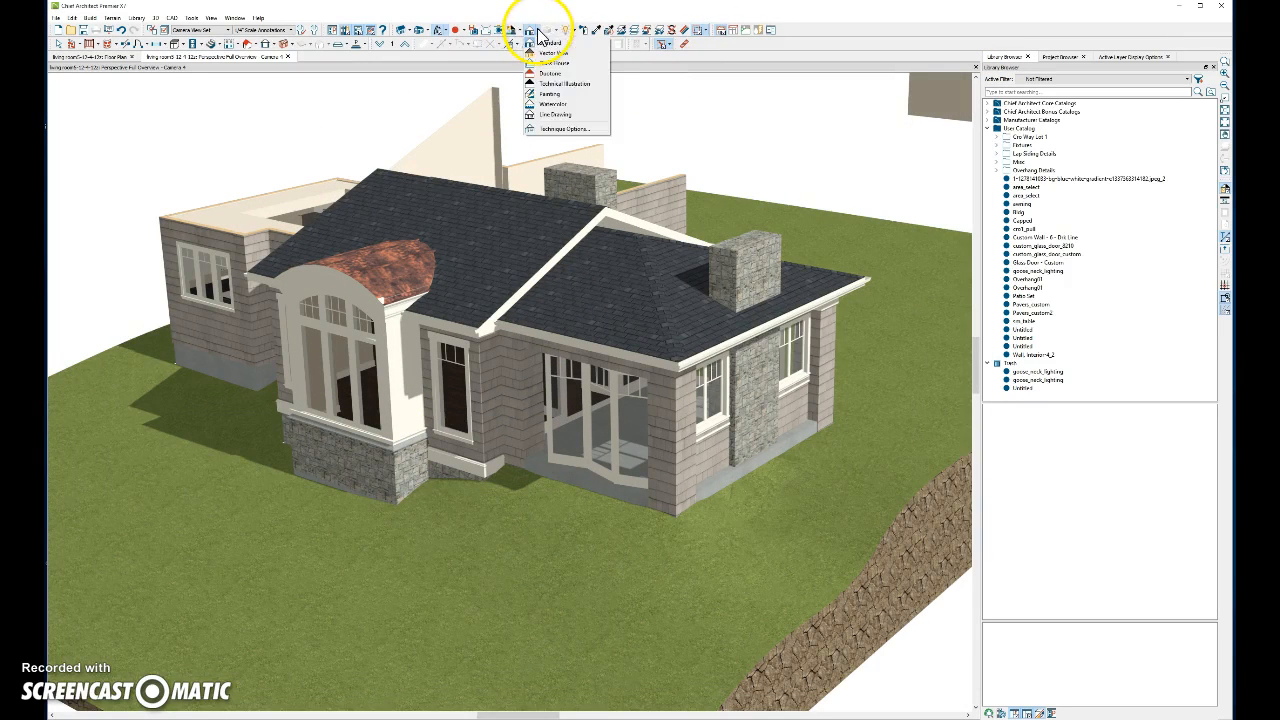
click(555, 126)
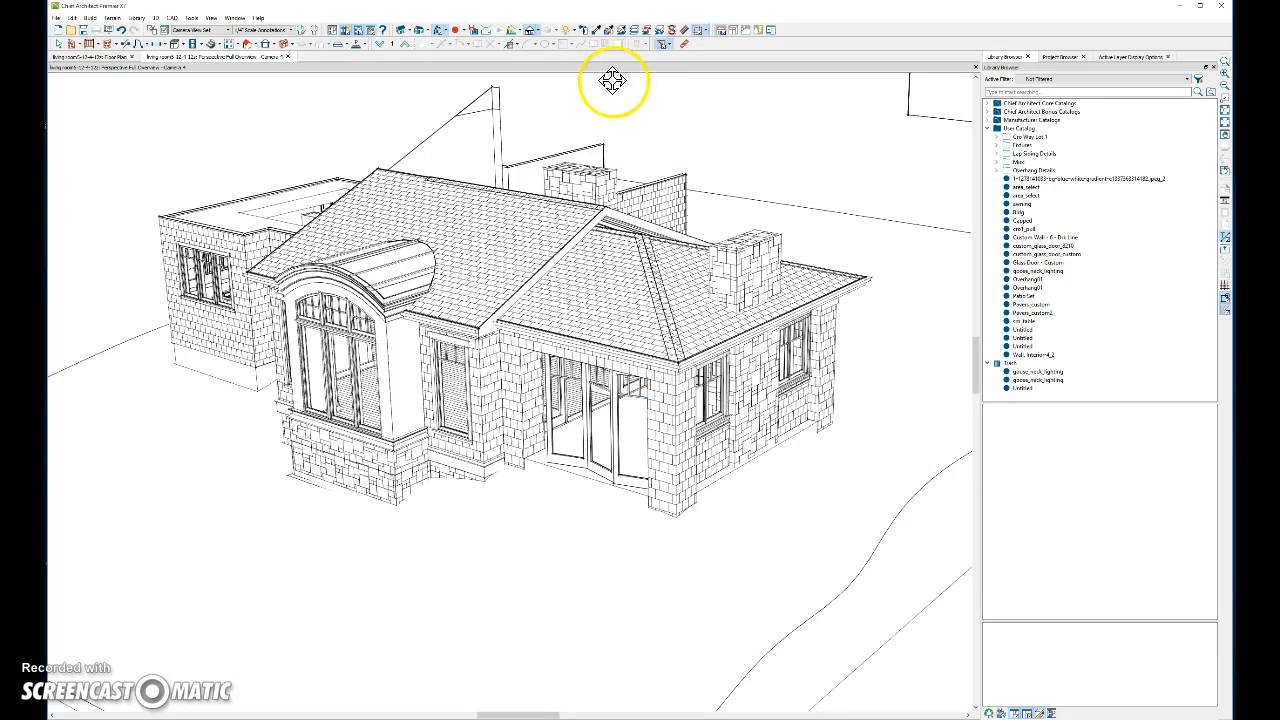
click(540, 37)
click(538, 124)
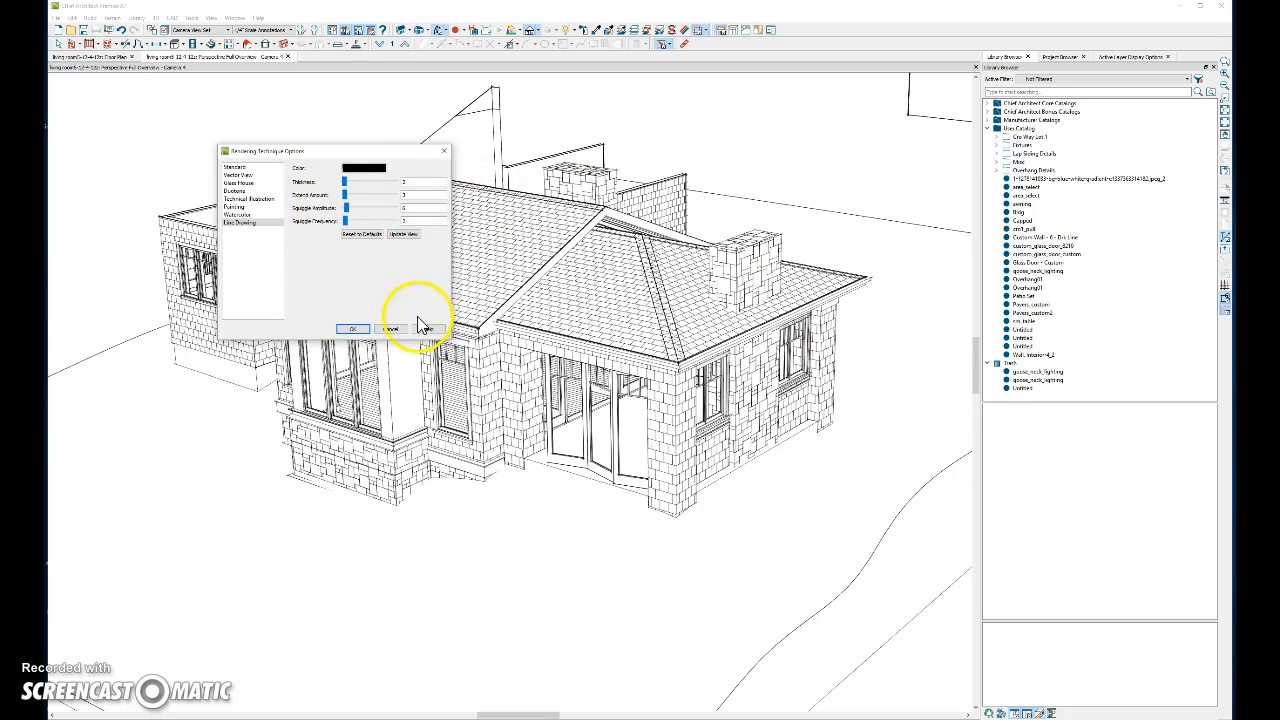
click(355, 330)
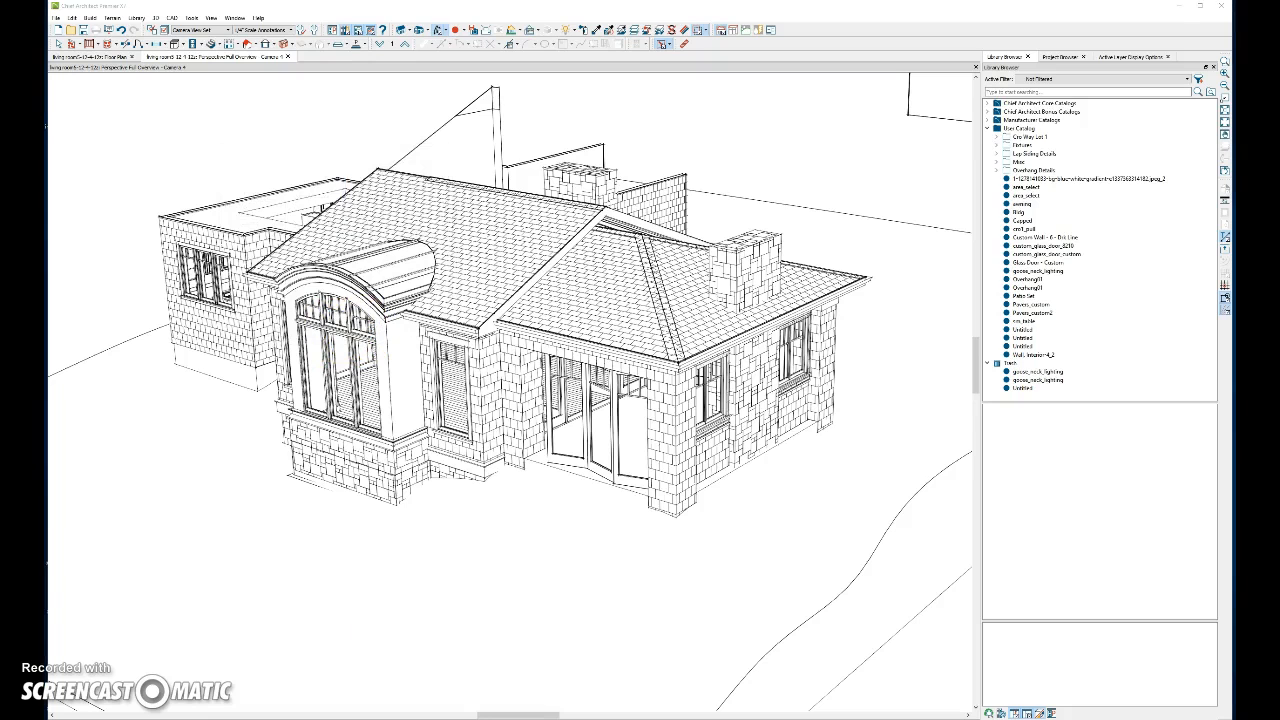
Capture the line drawing of the house with the Snipping Tool, framing about the same area
click(540, 718)
click(193, 512)
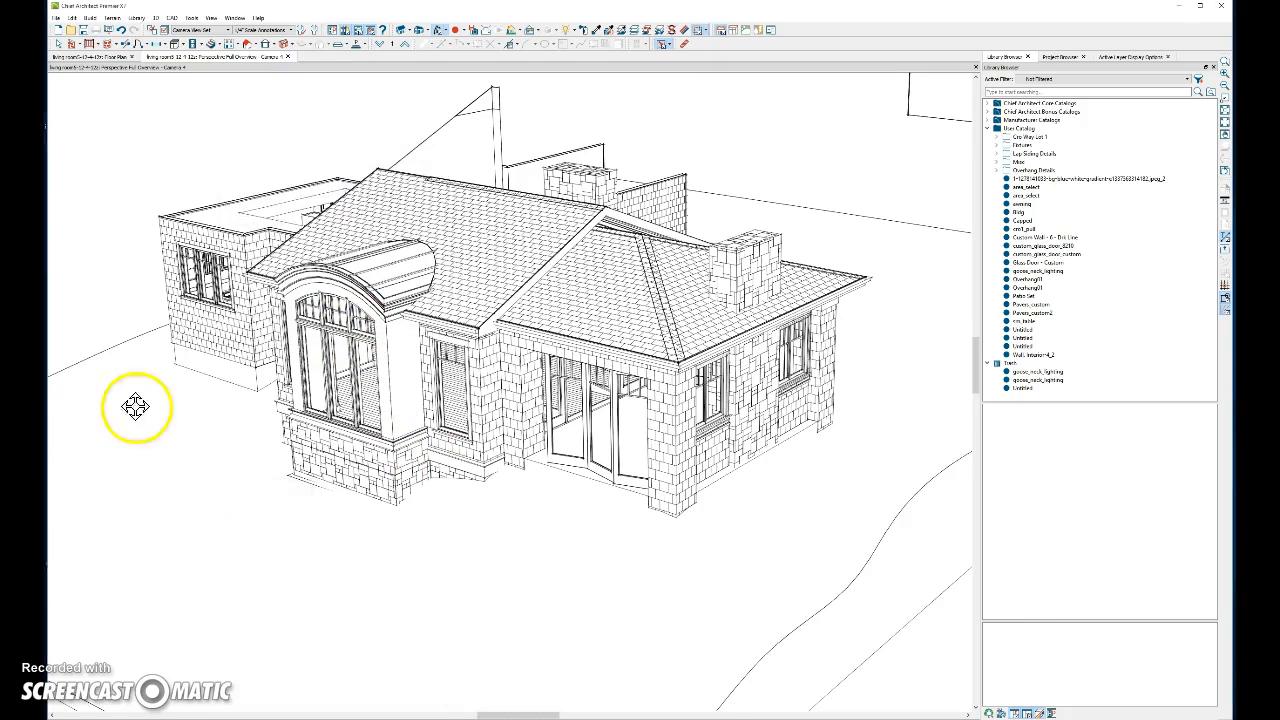
drag(79, 90, 943, 614)
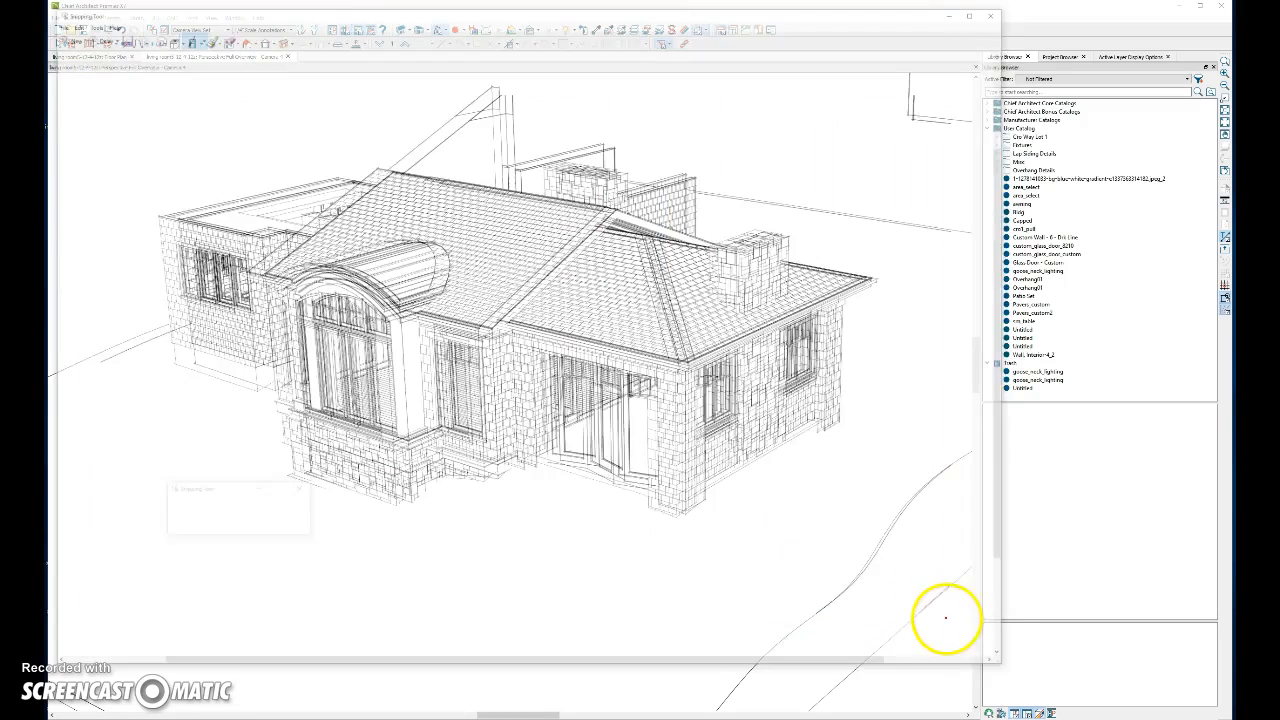
Save the line-drawing snip to the Desktop as a PNG named 333333 and close the snip window
click(121, 37)
click(155, 100)
double_click(155, 336)
text(333333)
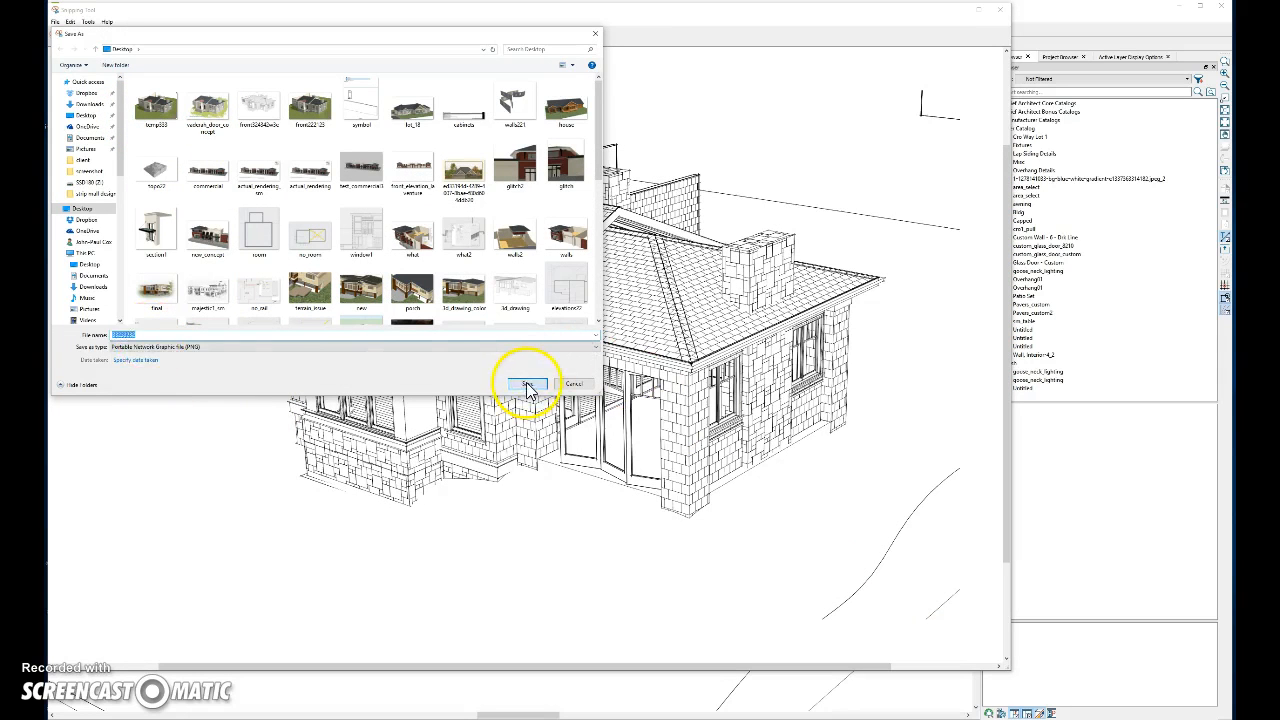
click(527, 383)
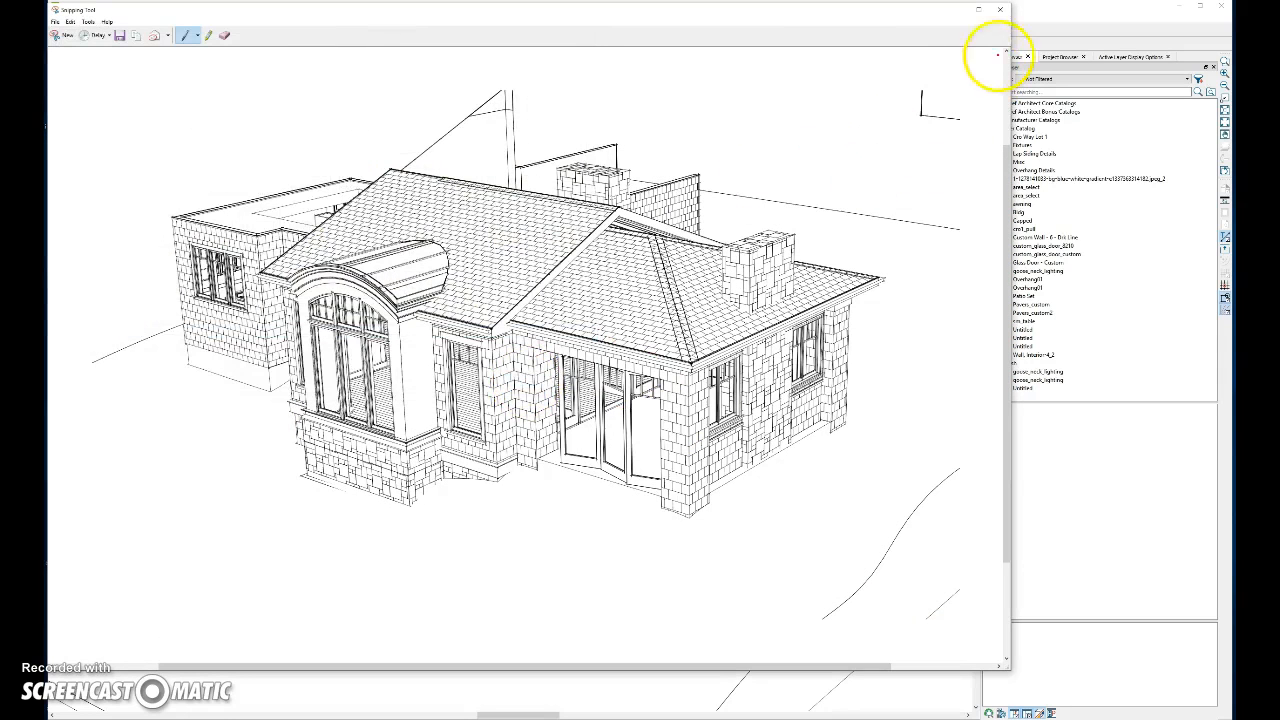
click(1003, 12)
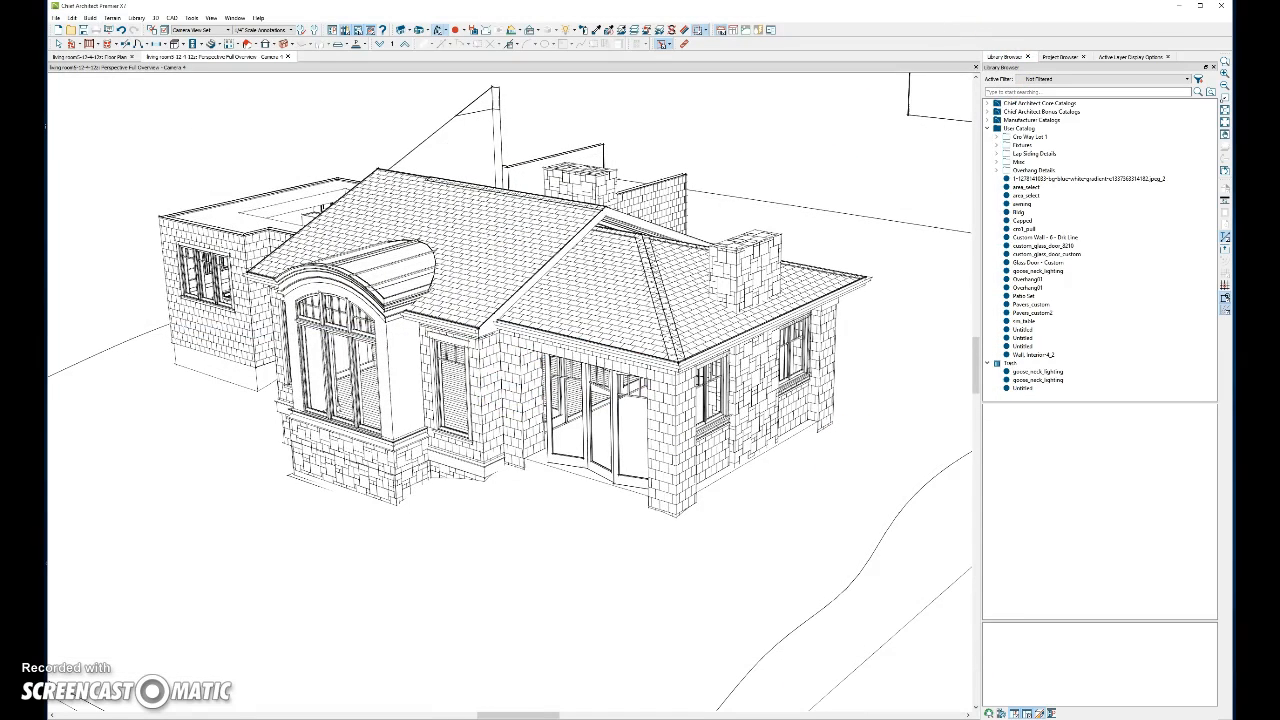
Switch to Photoshop and open the colour rendering temp333 from the Desktop
key(alt+Tab)
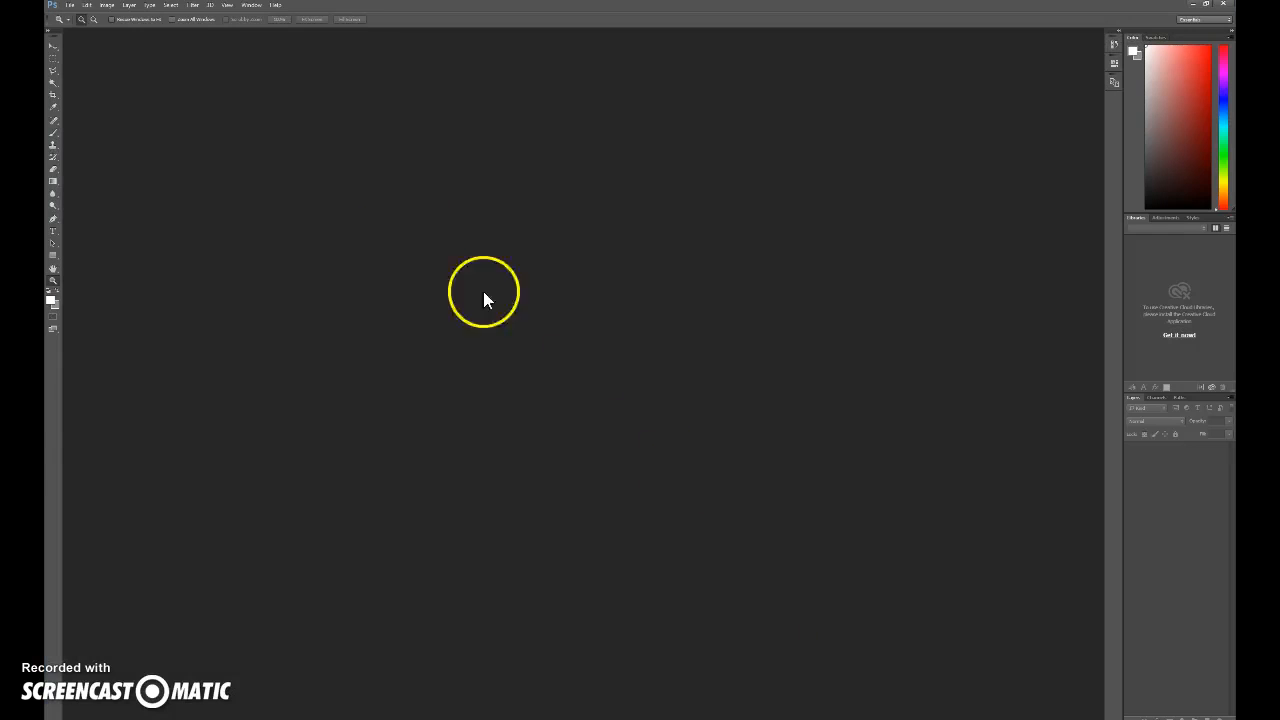
click(70, 5)
click(78, 34)
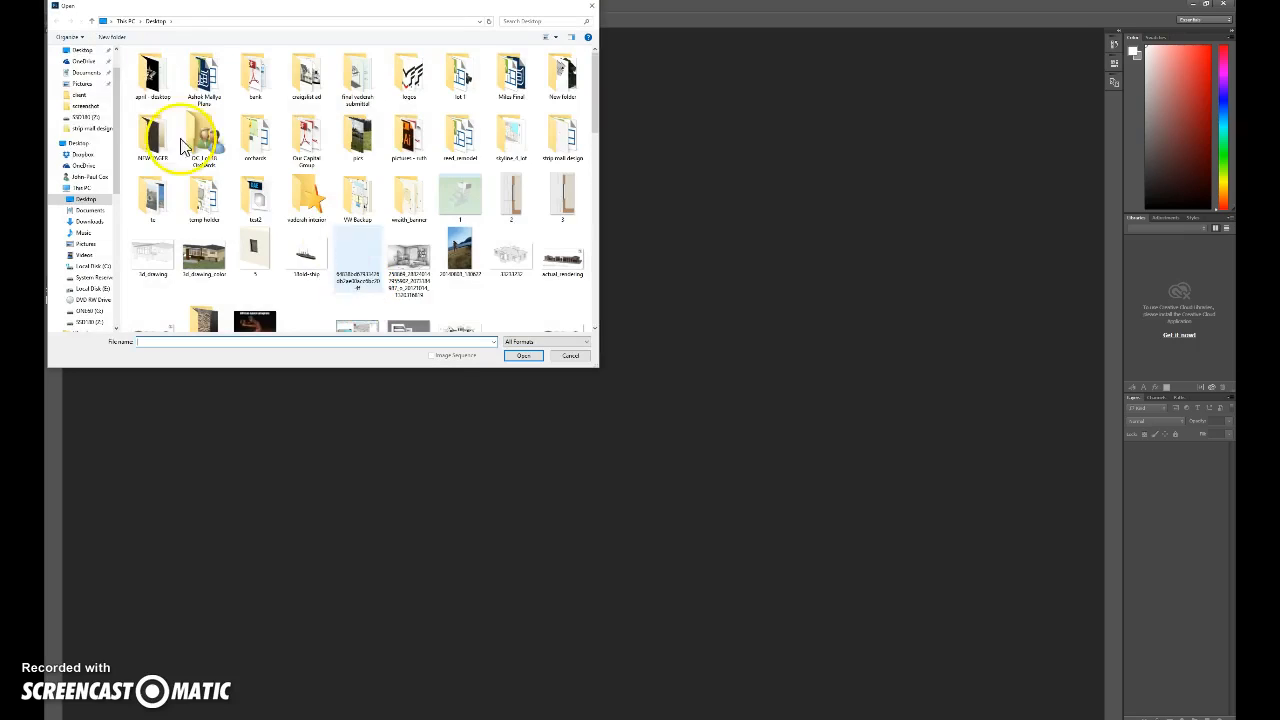
click(80, 143)
double_click(190, 77)
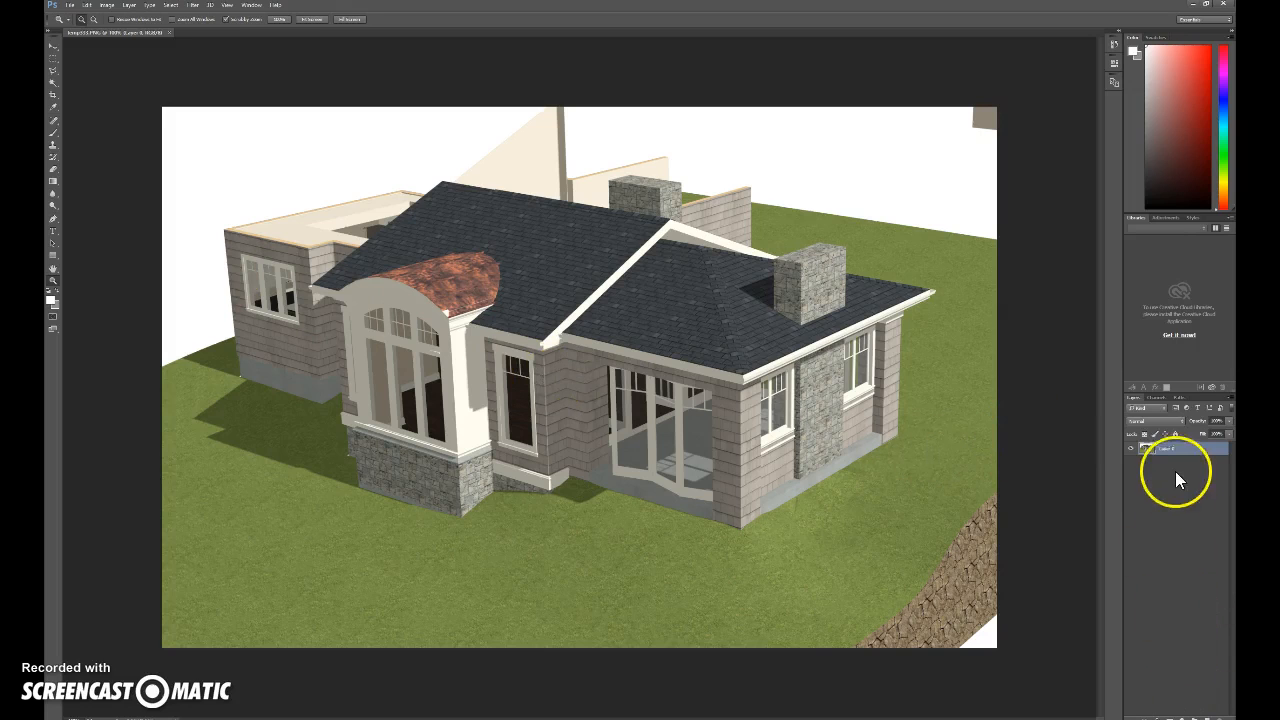
Open the line-drawing PNG from the Desktop and copy the whole image
click(71, 8)
click(85, 33)
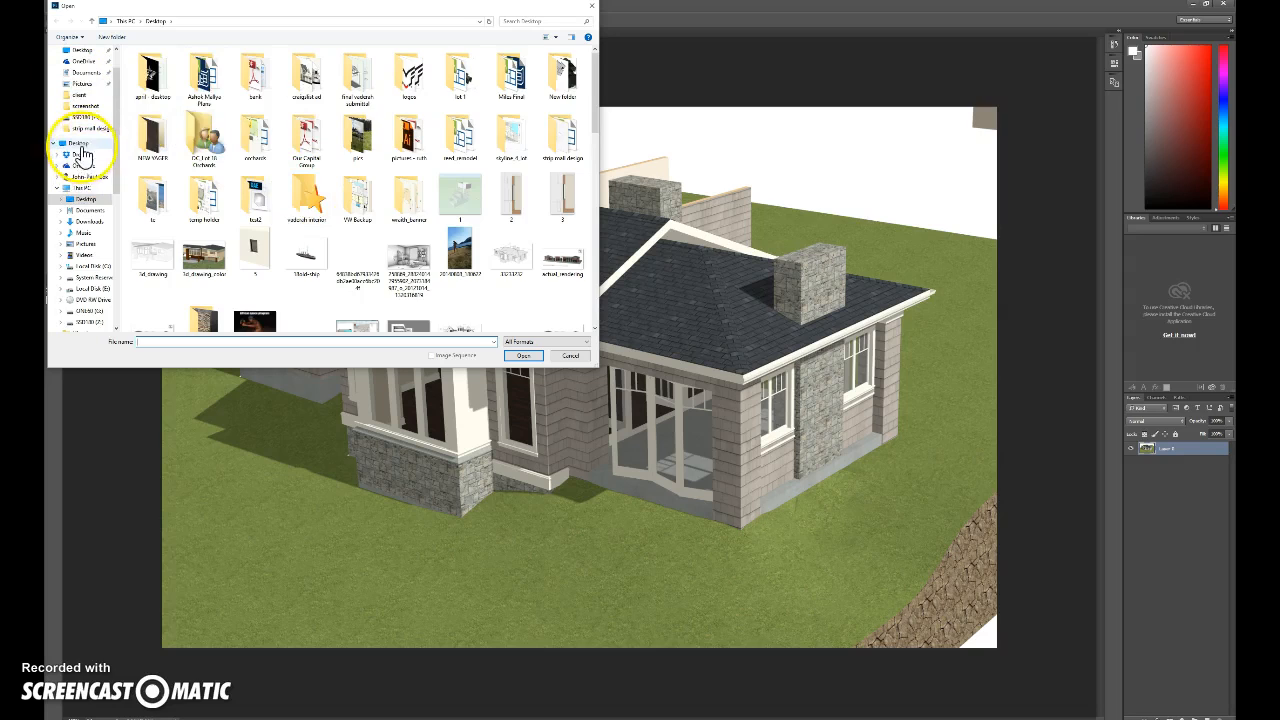
click(81, 145)
double_click(152, 87)
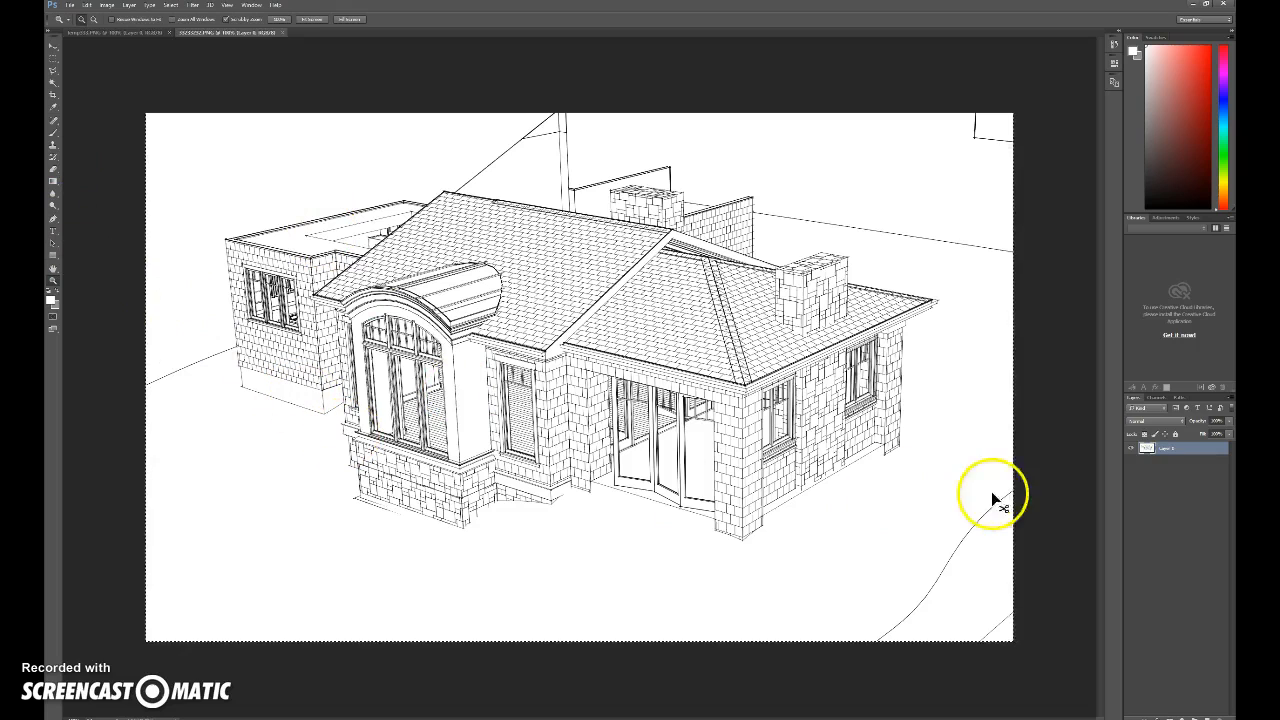
Paste the copied line drawing onto a new layer above the colour rendering in temp333
click(139, 34)
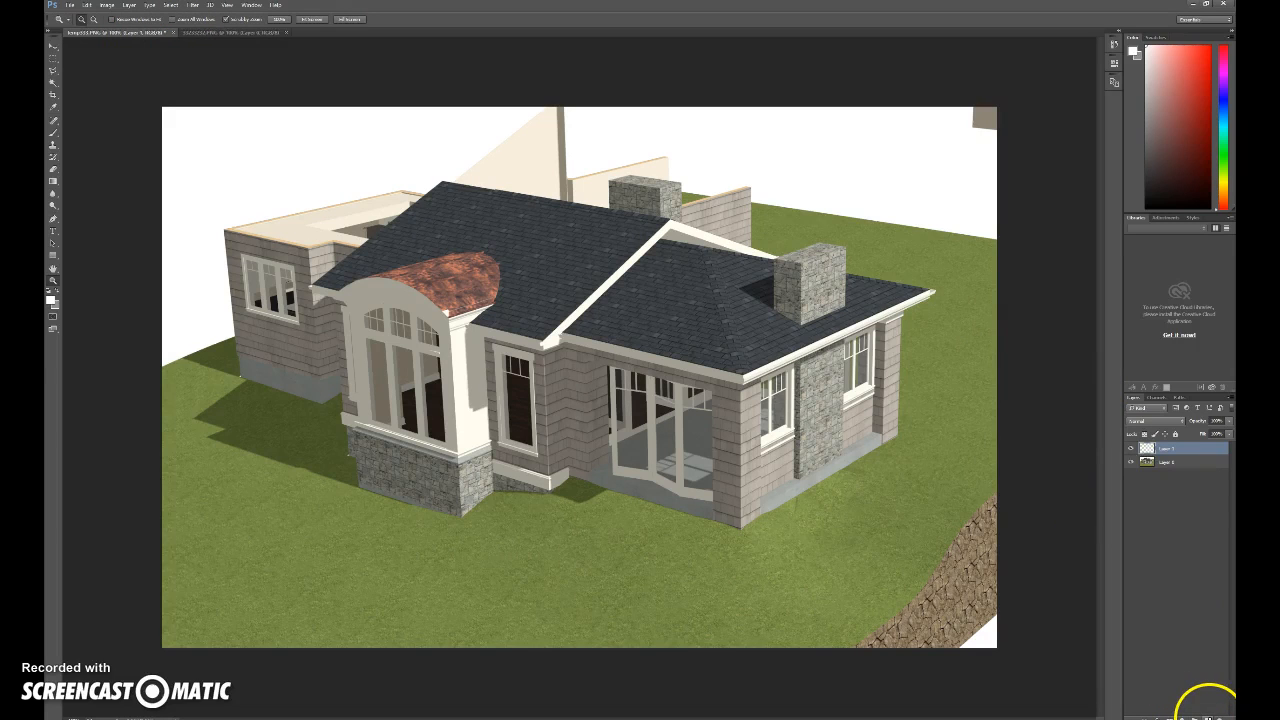
click(105, 6)
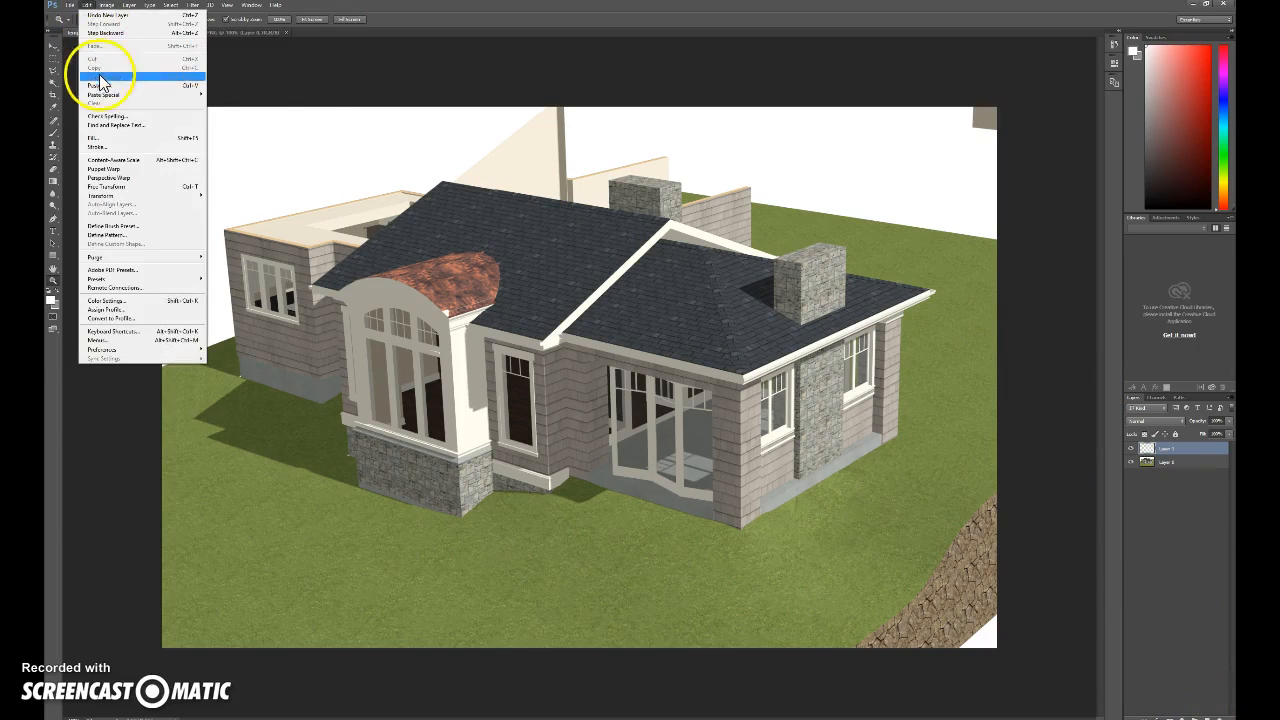
click(103, 86)
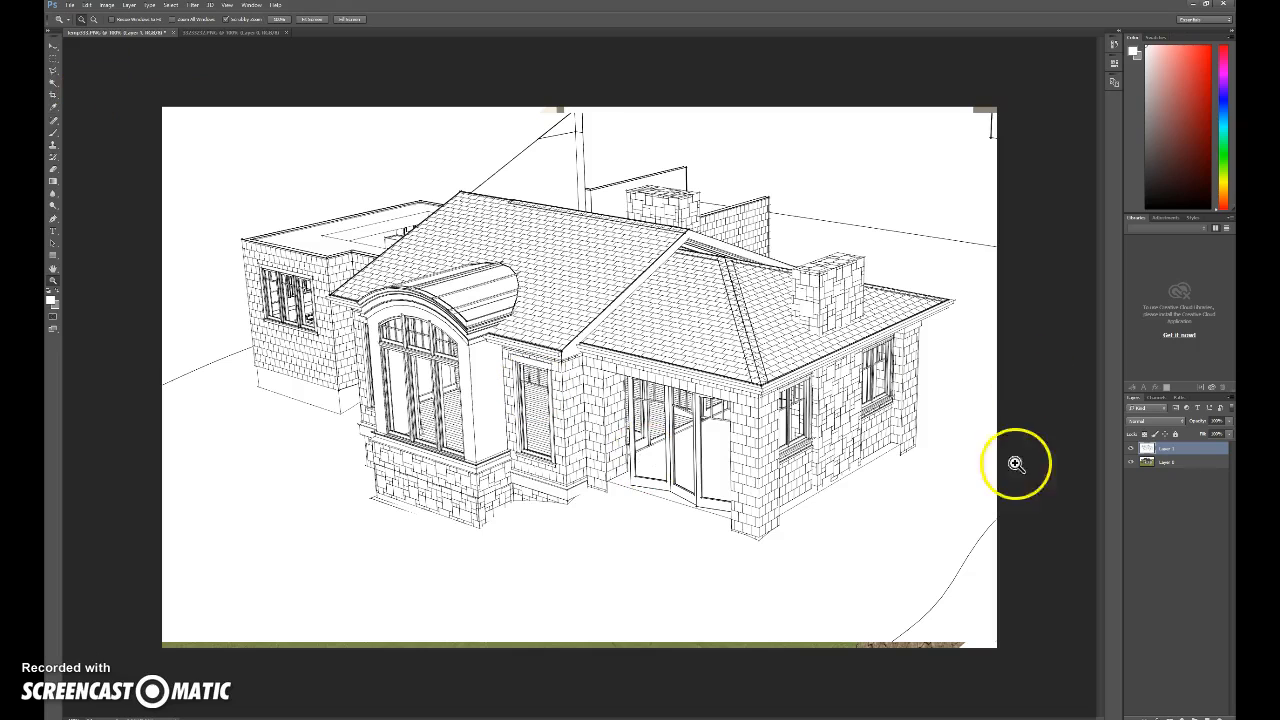
Set the line-drawing layer's blend mode to Overlay in its blending options
right_click(1175, 452)
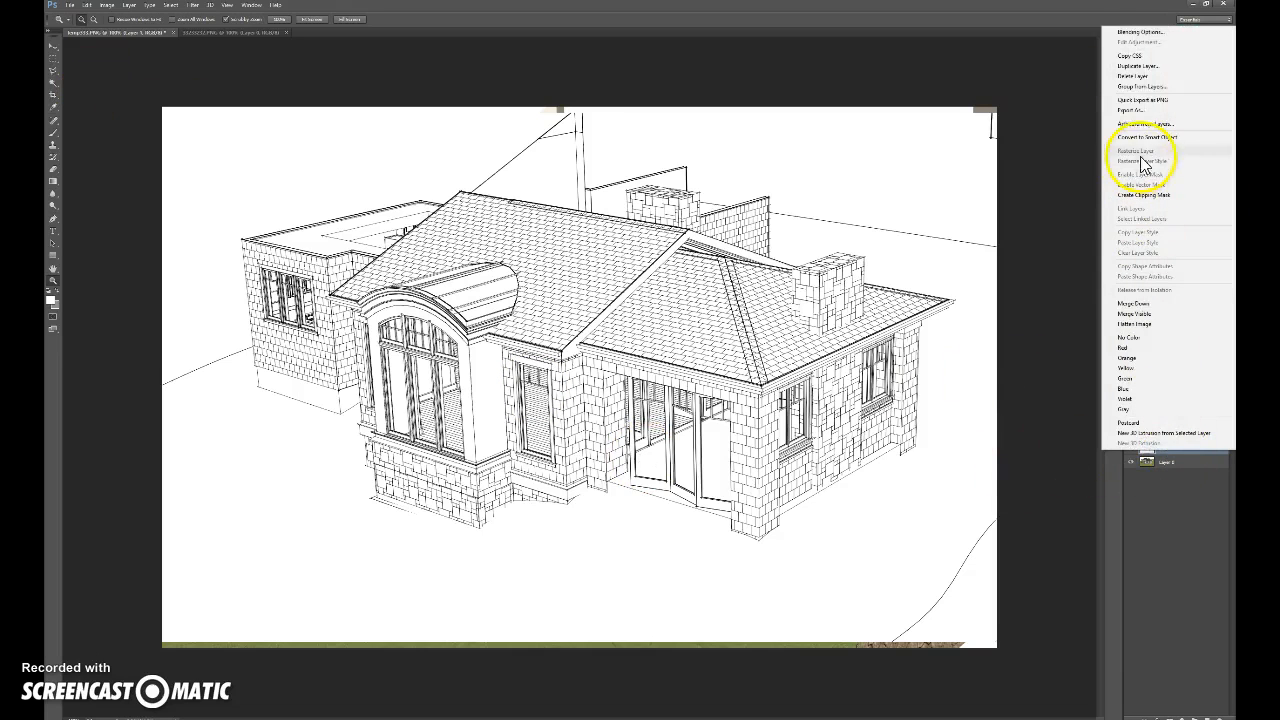
click(1130, 36)
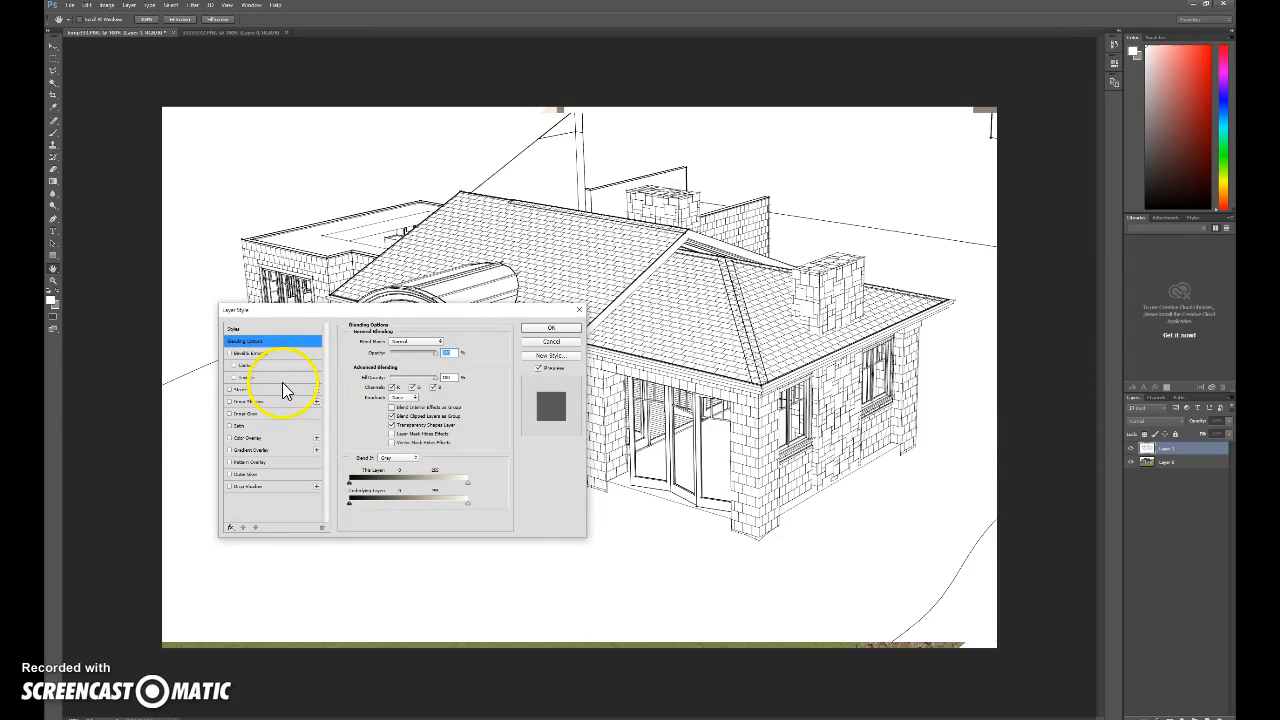
click(412, 342)
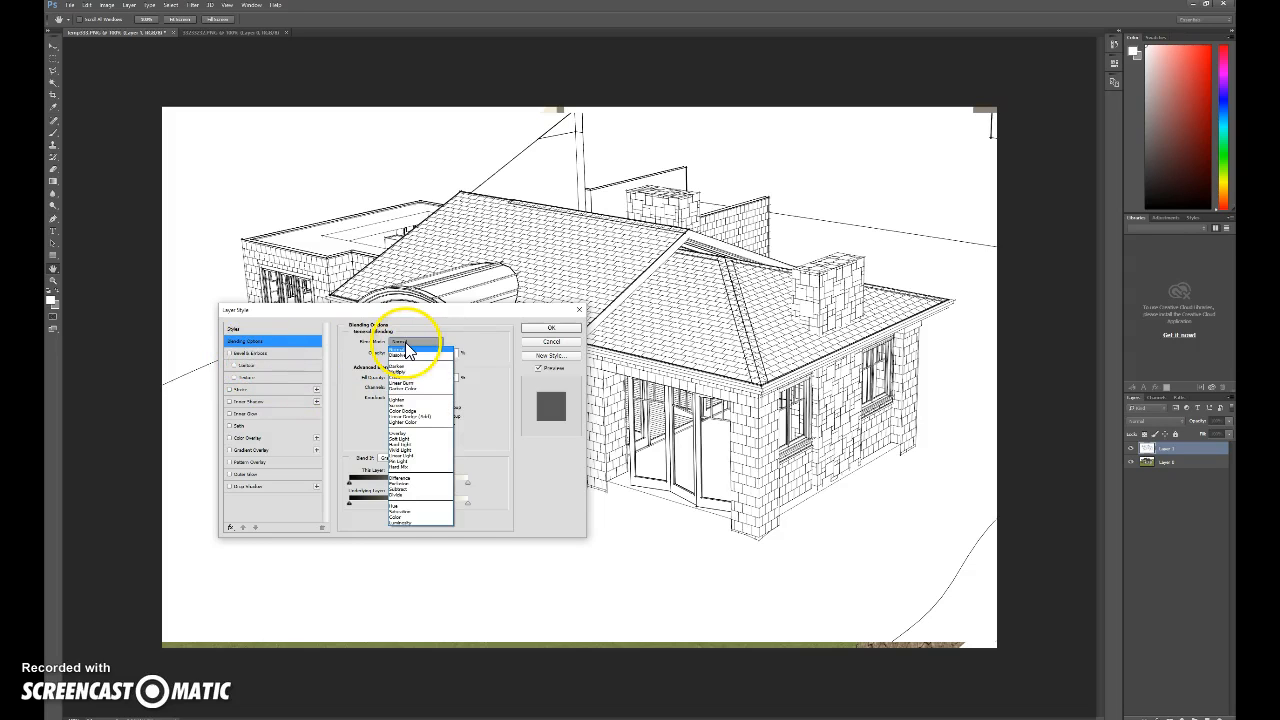
click(395, 440)
click(551, 328)
key(z)
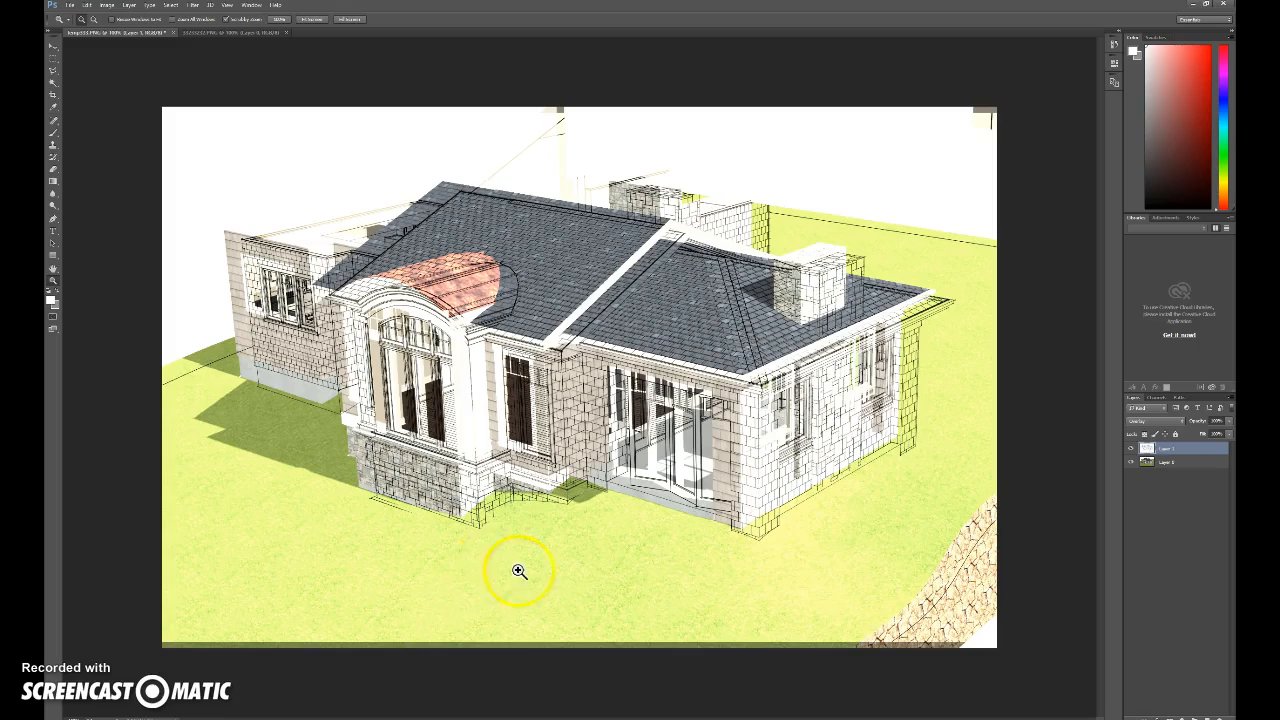
Align the line-drawing layer with the colour house using the Move tool and lower its opacity to about 75%
click(54, 52)
mouse_move(569, 386)
mouse_down()
mouse_move(552, 384)
mouse_move(563, 366)
mouse_move(559, 384)
mouse_up()
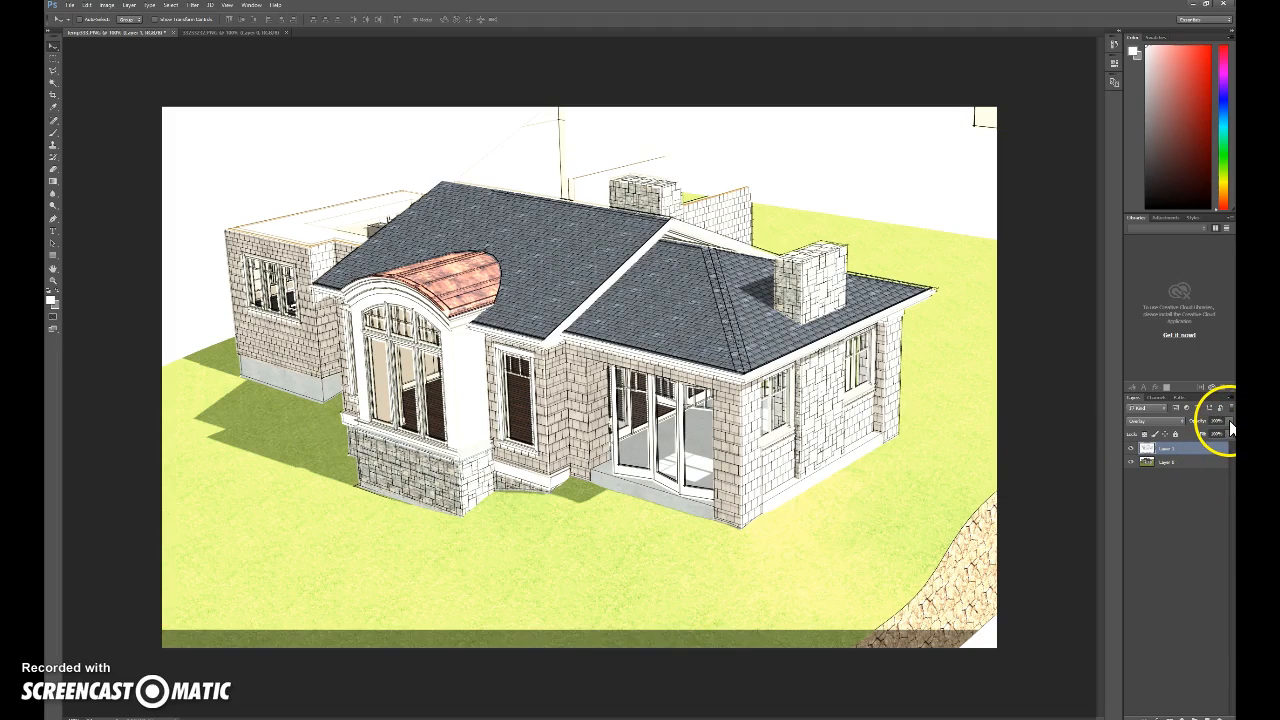
mouse_move(1222, 430)
mouse_down()
mouse_move(1206, 430)
mouse_move(1217, 431)
mouse_up()
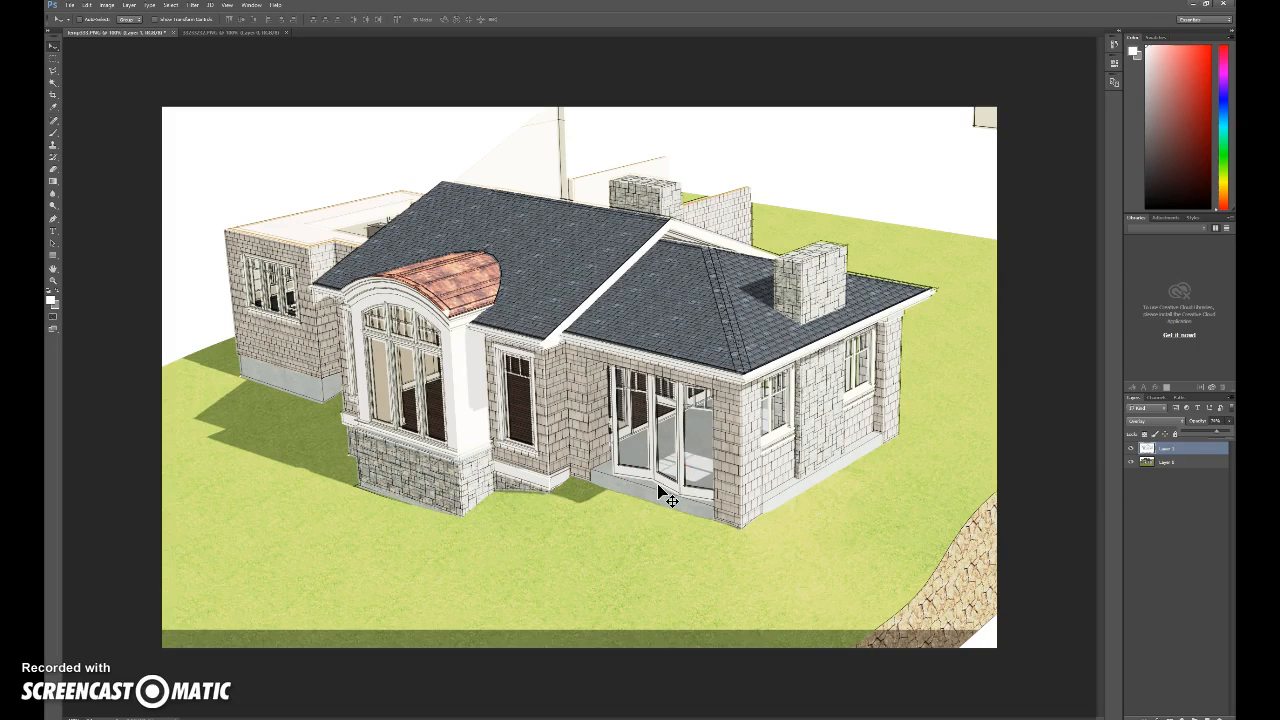
Paint white around the house on a new top layer with a large ragged brush to give the image a rough vignette edge
drag(337, 214, 342, 220)
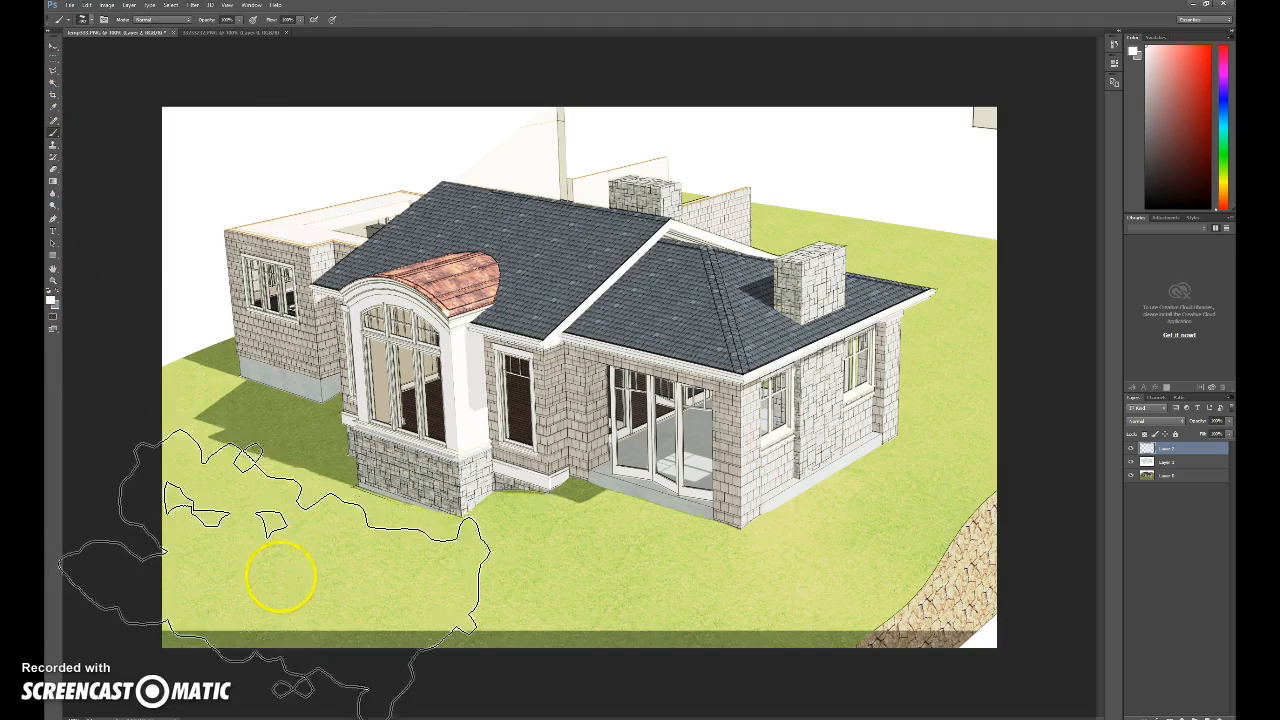
mouse_move(137, 623)
mouse_down()
mouse_move(358, 632)
mouse_move(192, 622)
mouse_move(249, 651)
mouse_move(395, 639)
mouse_move(480, 651)
mouse_move(546, 636)
mouse_move(354, 642)
mouse_move(680, 652)
mouse_move(747, 640)
mouse_move(725, 635)
mouse_move(919, 650)
mouse_move(1036, 562)
mouse_move(1039, 494)
mouse_move(990, 555)
mouse_move(890, 630)
mouse_move(1076, 516)
mouse_move(1078, 458)
mouse_move(1044, 320)
mouse_move(1046, 403)
mouse_move(1006, 573)
mouse_move(1036, 507)
mouse_move(1049, 188)
mouse_move(1048, 260)
mouse_move(1040, 196)
mouse_move(991, 141)
mouse_move(1042, 237)
mouse_move(934, 180)
mouse_move(893, 198)
mouse_move(849, 147)
mouse_move(733, 161)
mouse_move(704, 143)
mouse_move(669, 162)
mouse_move(709, 175)
mouse_move(743, 168)
mouse_move(541, 104)
mouse_move(530, 118)
mouse_move(320, 126)
mouse_move(287, 195)
mouse_move(200, 243)
mouse_move(174, 317)
mouse_move(171, 471)
mouse_move(220, 586)
mouse_move(237, 591)
mouse_move(200, 494)
mouse_move(243, 529)
mouse_move(329, 557)
mouse_move(366, 620)
mouse_move(494, 604)
mouse_move(846, 609)
mouse_move(917, 654)
mouse_move(983, 451)
mouse_up()
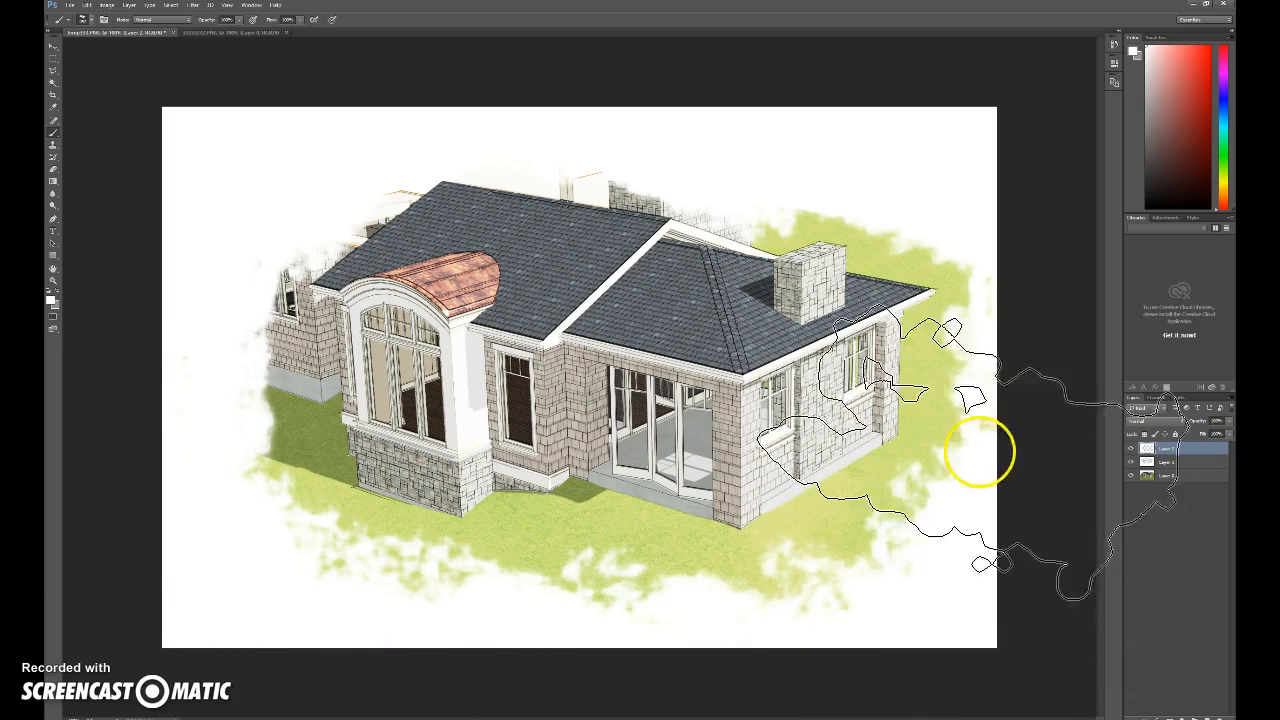
mouse_move(229, 351)
mouse_down()
mouse_move(191, 357)
mouse_move(209, 362)
mouse_up()
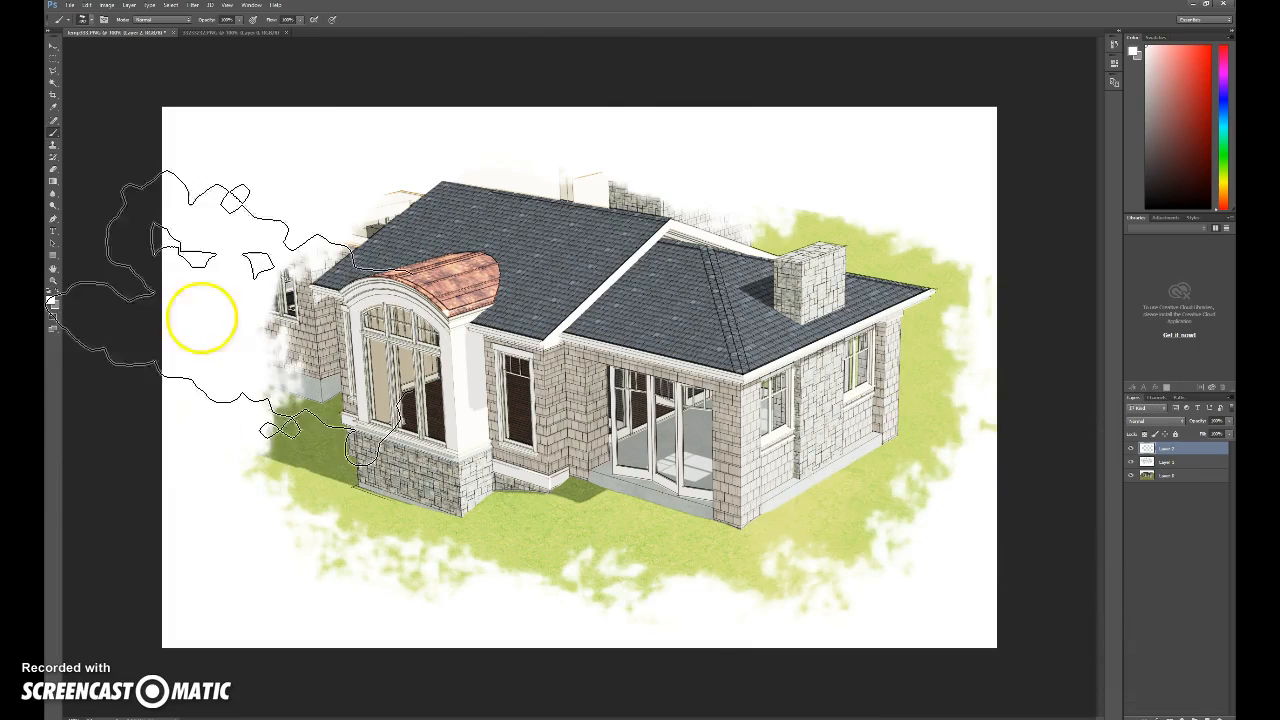